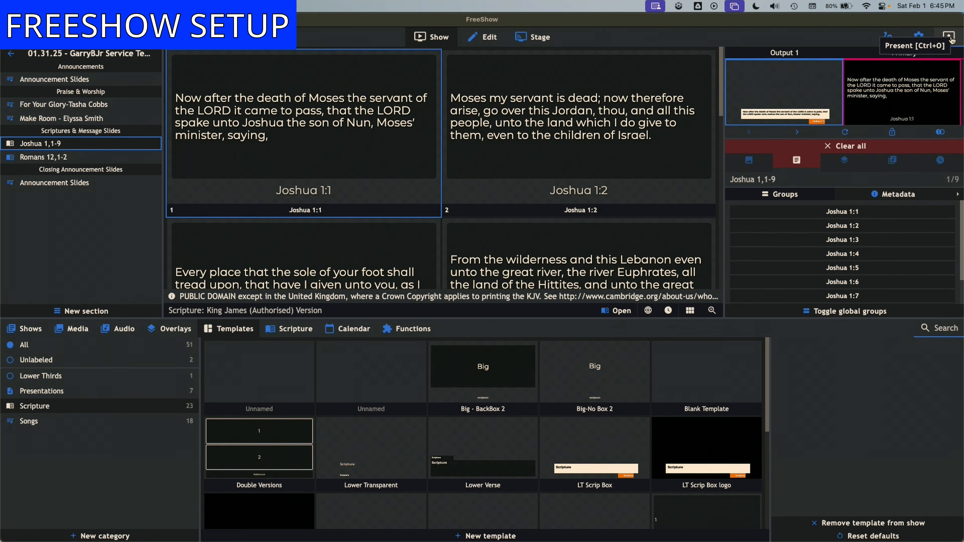
# - Turn on the FreeShow presentation output and switch over to the ATEM Setup app
pyautogui.click(950, 41)
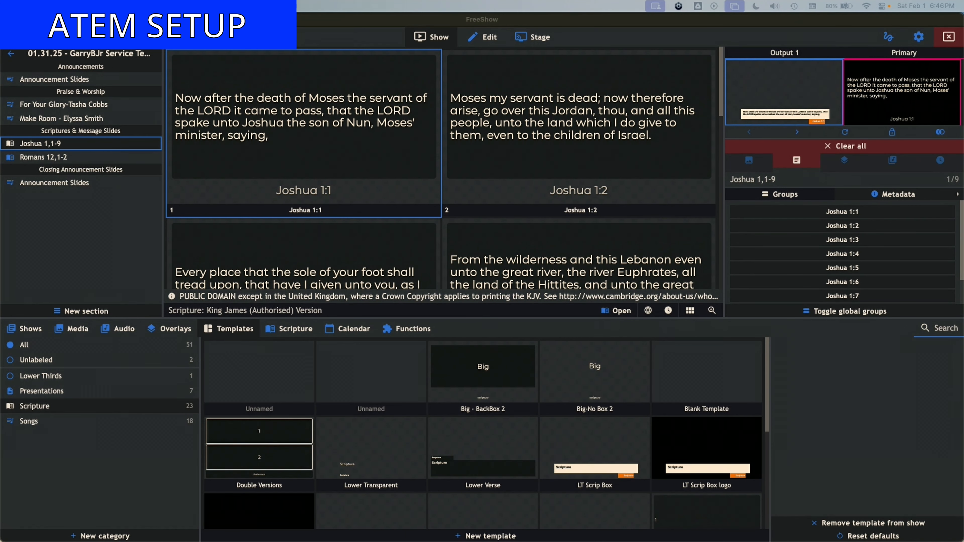
pyautogui.press('super+Tab')
pyautogui.press('super+Tab')
pyautogui.press('super+Tab')
pyautogui.press('super+Tab')
pyautogui.press('super+Tab')
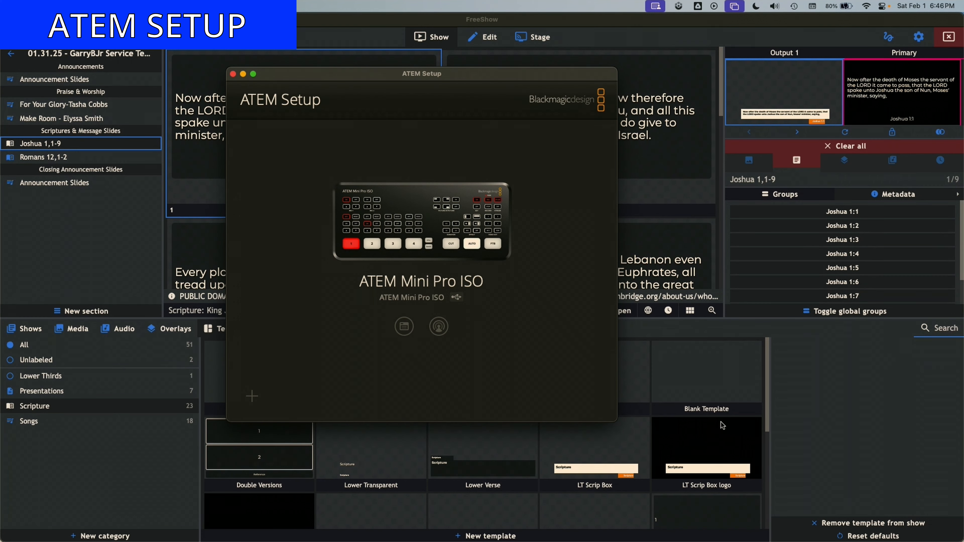
# - Open the ATEM Mini Pro ISO configuration and review its network and panel settings before saving
pyautogui.click(404, 327)
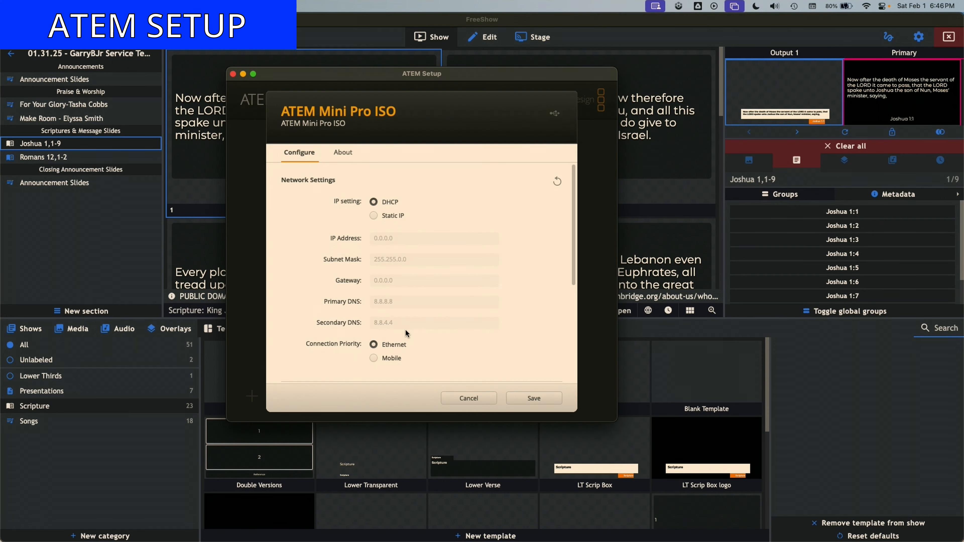
pyautogui.scroll(-5, 431, 293)
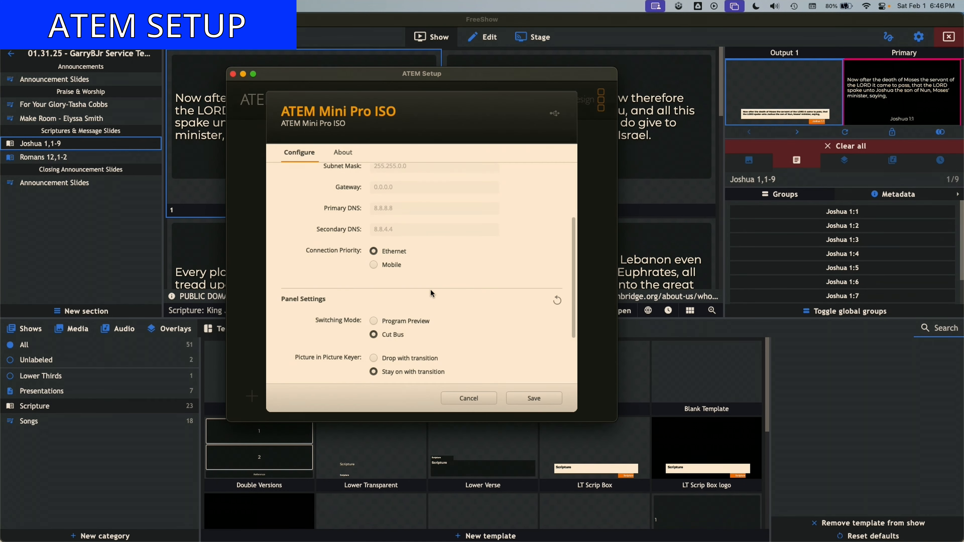
pyautogui.scroll(-2, 430, 289)
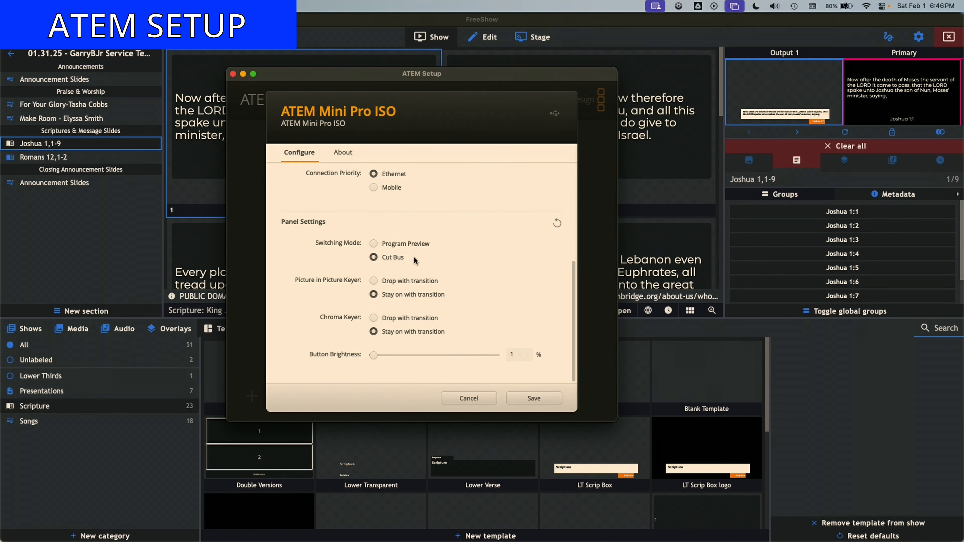
pyautogui.scroll(5, 435, 228)
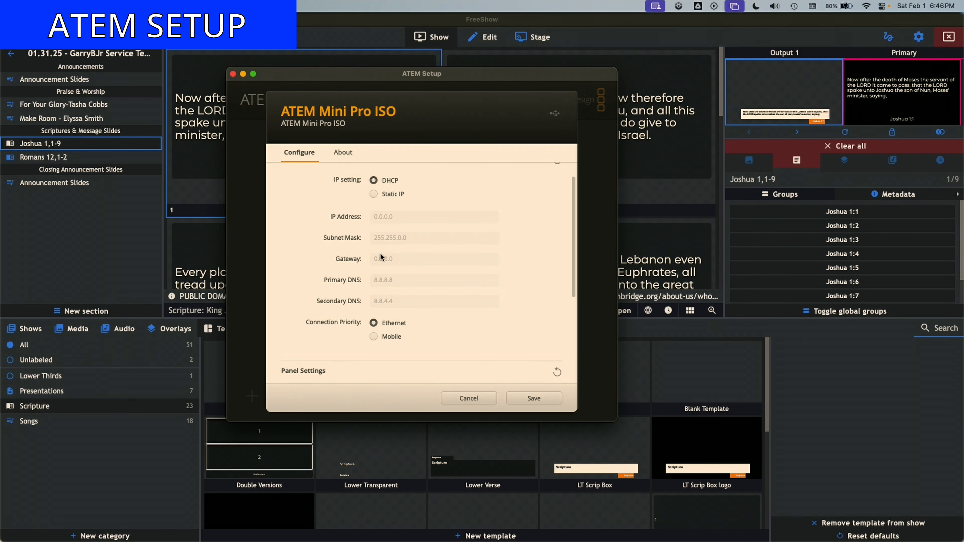
pyautogui.scroll(-5, 380, 253)
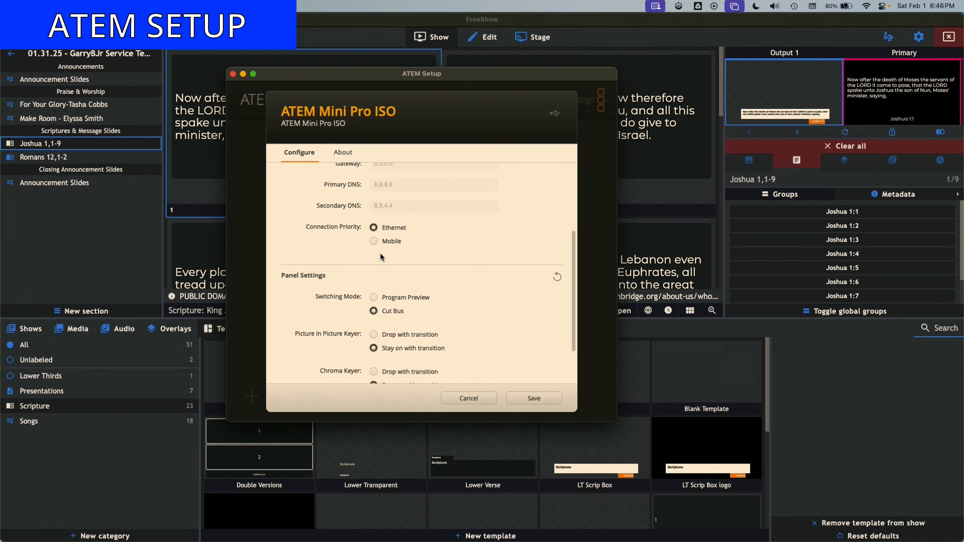
pyautogui.scroll(-2, 380, 256)
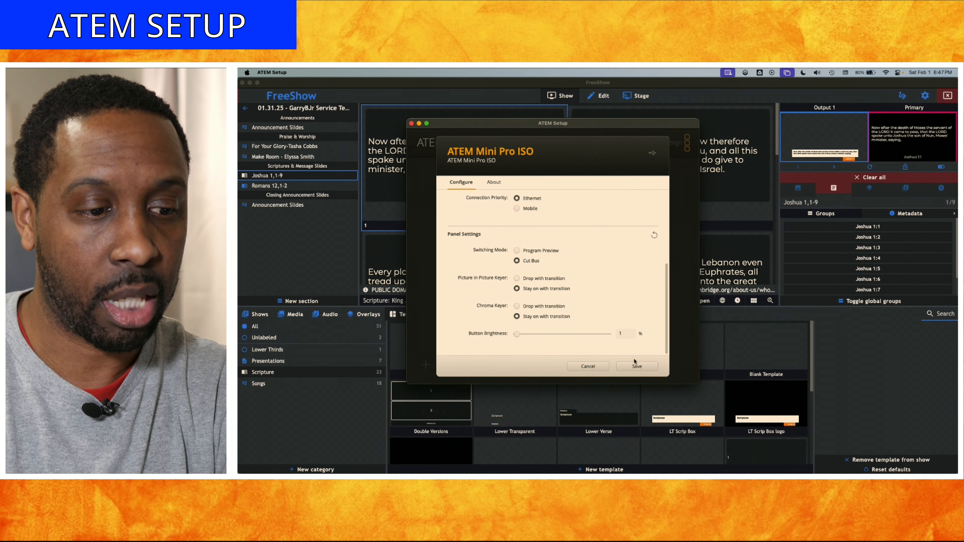
pyautogui.click(636, 366)
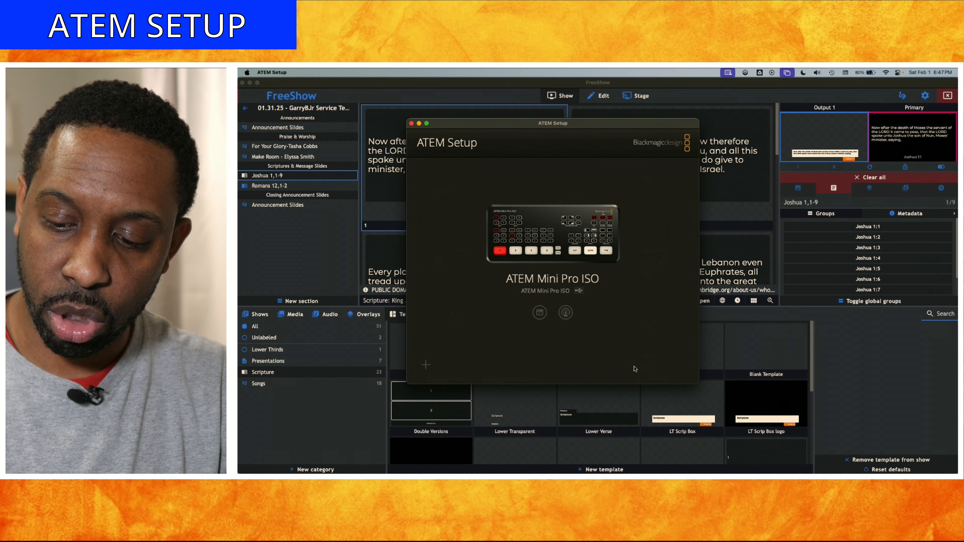
# - Switch to ATEM Software Control and enlarge and reposition its window over the FreeShow screen
pyautogui.press('super+Tab')
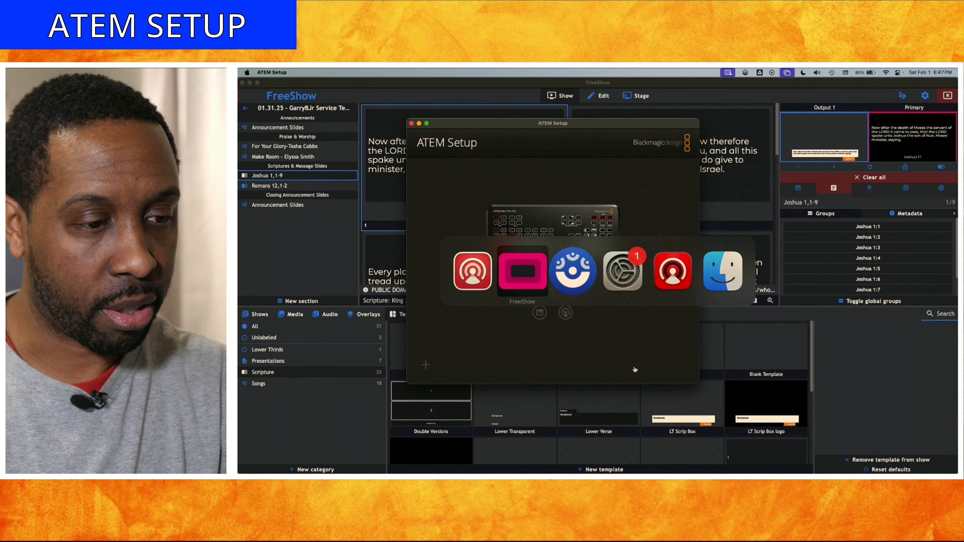
pyautogui.press('super+Tab')
pyautogui.press('super+Tab')
pyautogui.press('super+Tab')
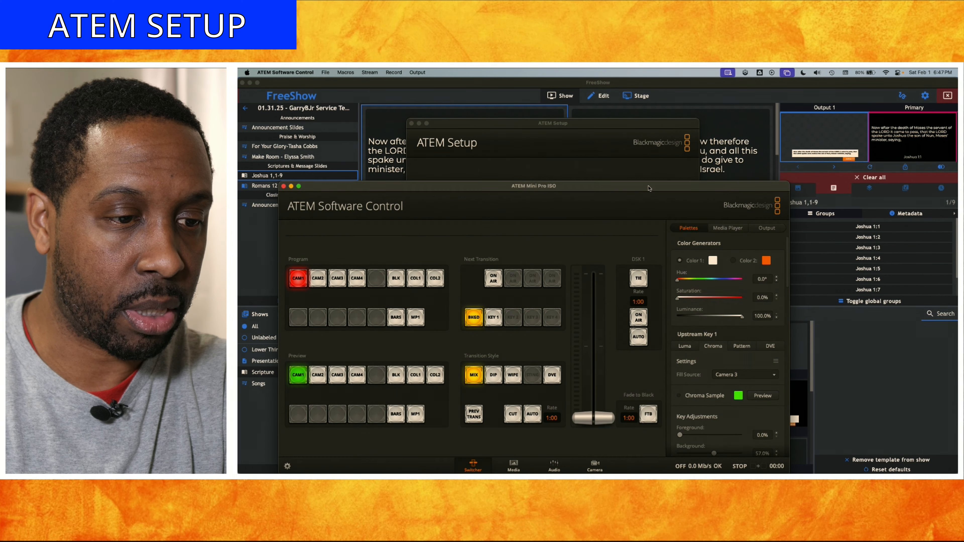
pyautogui.moveTo(650, 189); pyautogui.dragTo(659, 115)
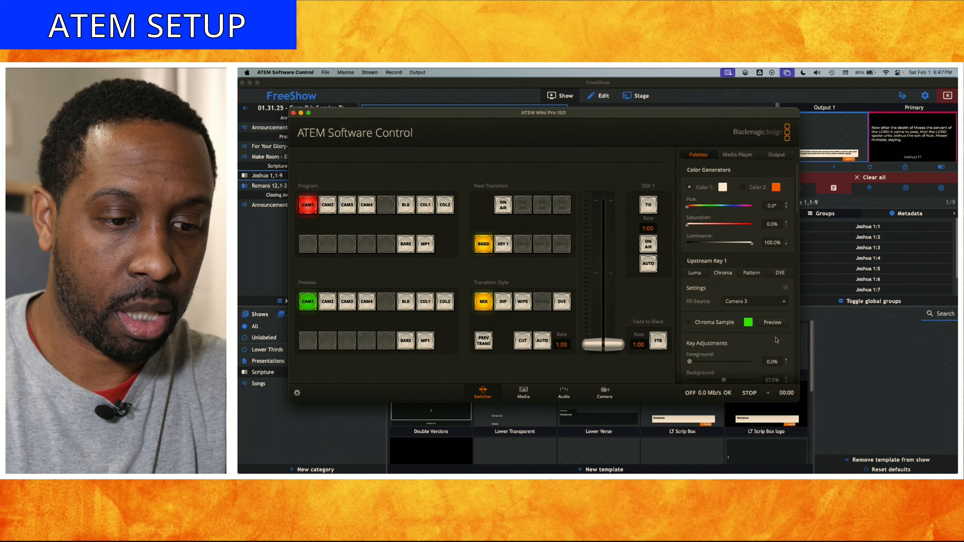
pyautogui.moveTo(807, 400); pyautogui.dragTo(928, 473)
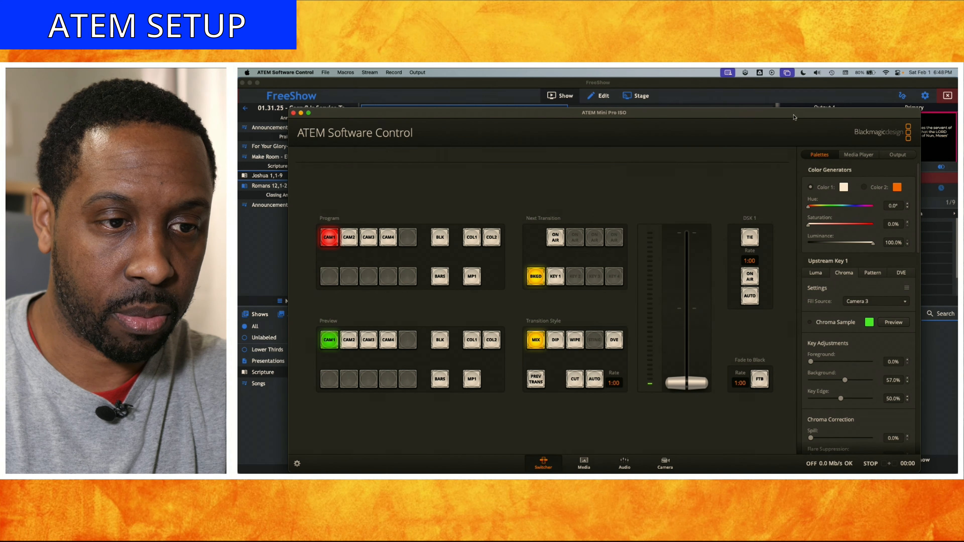
pyautogui.moveTo(794, 117); pyautogui.dragTo(749, 96)
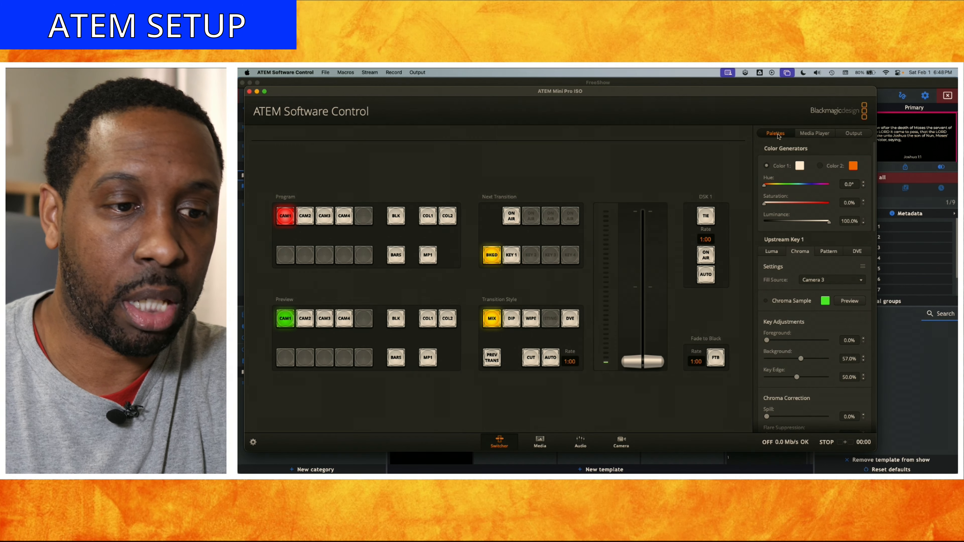
# - Try the Chroma Sample for Upstream Key 1, nudging the sample box toward the centre before closing it
pyautogui.scroll(-3, 788, 240)
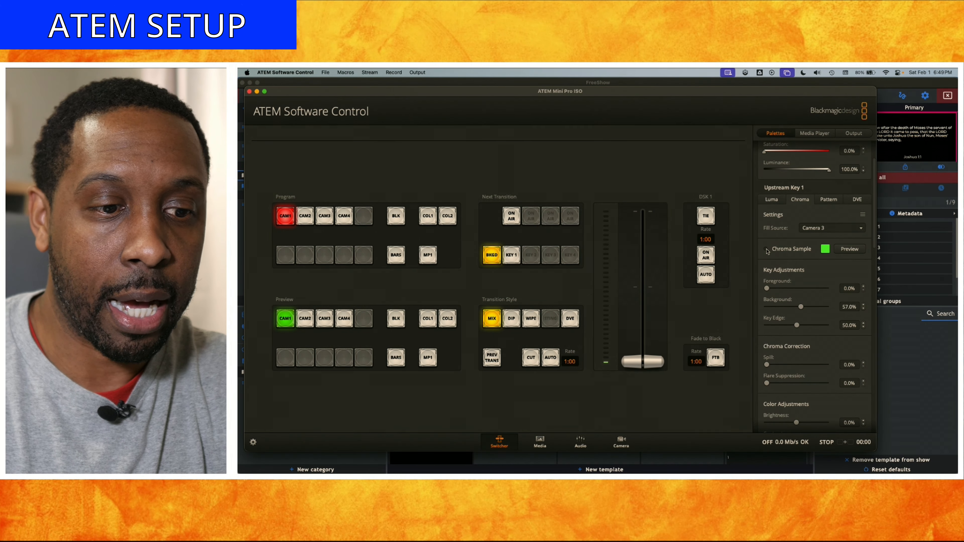
pyautogui.click(766, 250)
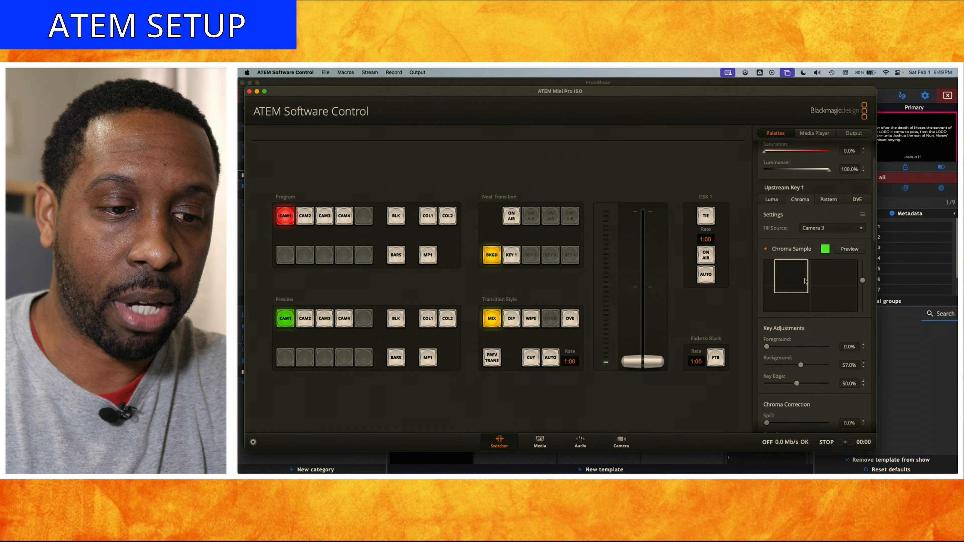
pyautogui.moveTo(809, 292)
pyautogui.mouseDown()
pyautogui.moveTo(805, 275)
pyautogui.moveTo(820, 271)
pyautogui.moveTo(798, 269)
pyautogui.moveTo(819, 265)
pyautogui.moveTo(805, 267)
pyautogui.moveTo(814, 283)
pyautogui.moveTo(863, 273)
pyautogui.moveTo(863, 296)
pyautogui.moveTo(812, 283)
pyautogui.mouseUp()
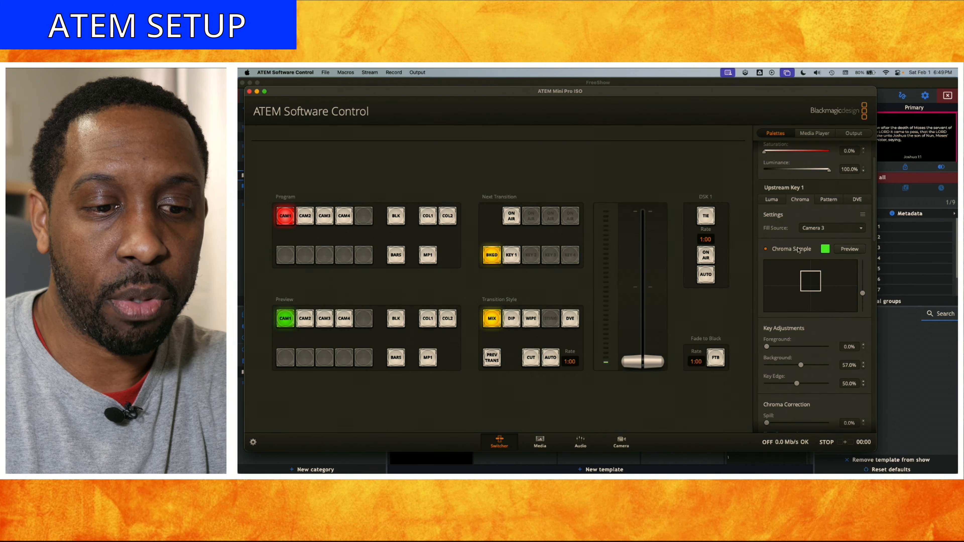
pyautogui.click(798, 250)
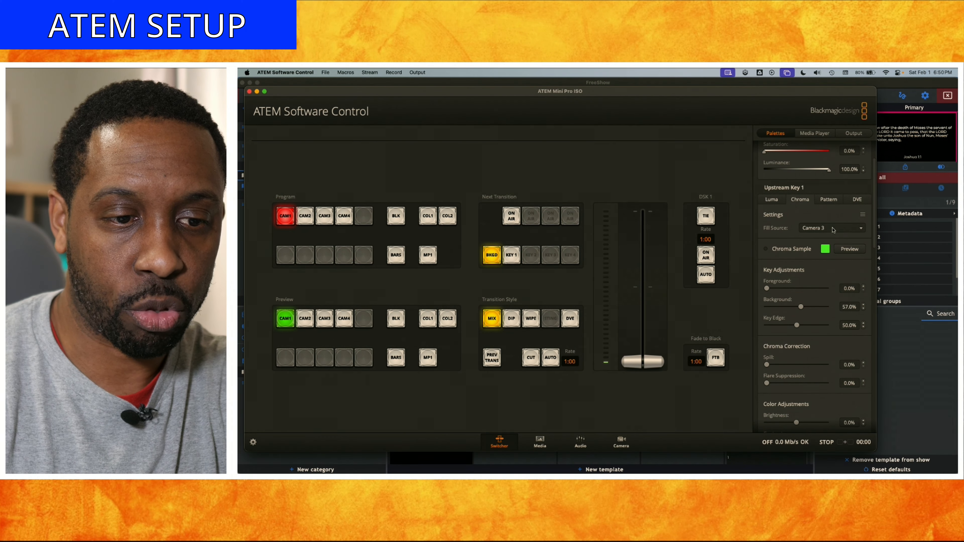
# - Set Upstream Key 1's fill source to Camera 3
pyautogui.click(833, 231)
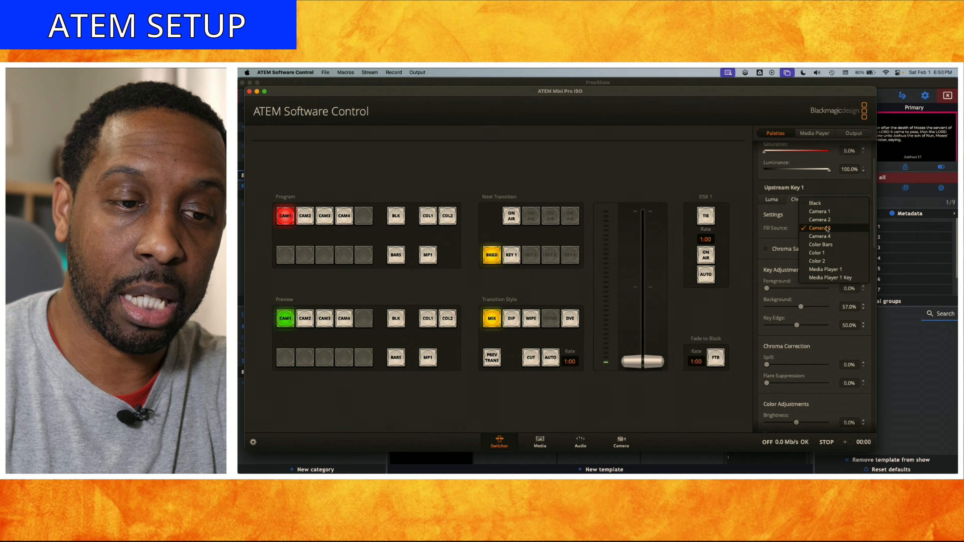
pyautogui.click(828, 229)
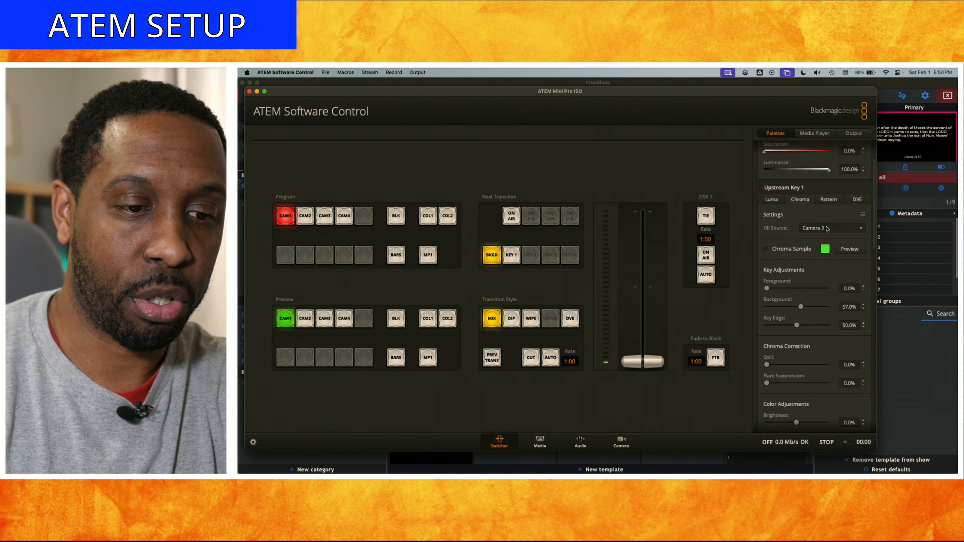
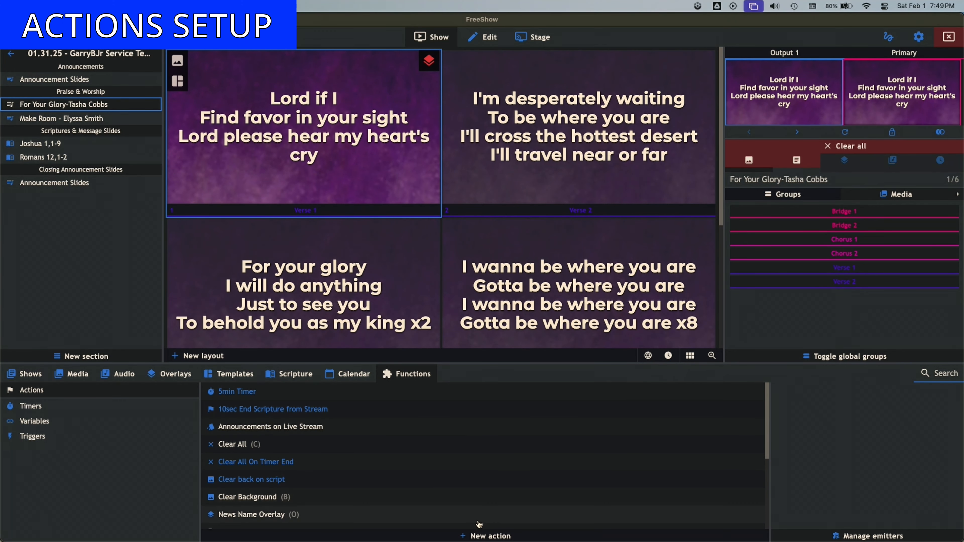
# - Create a new action named Lower Thirds Live Stream whose start action is Change output style
pyautogui.click(482, 536)
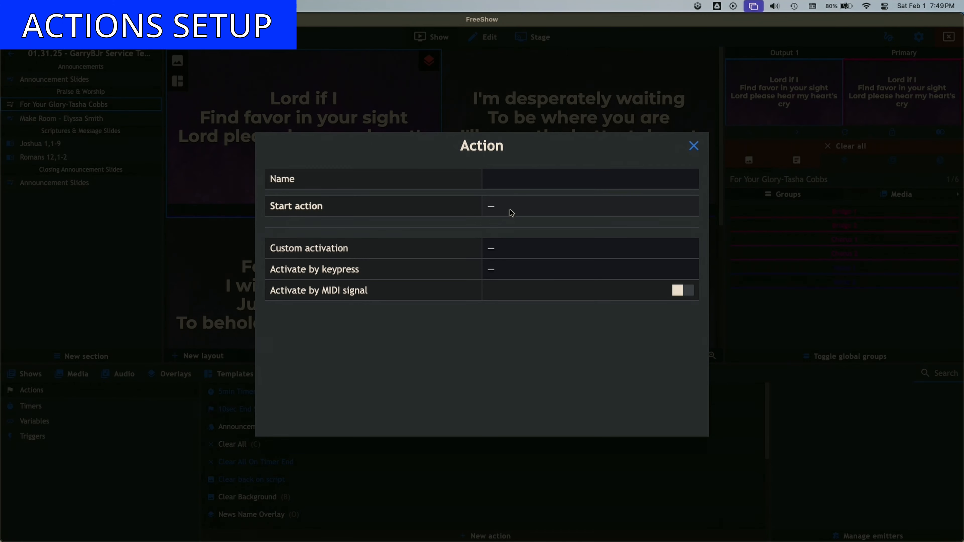
pyautogui.click(508, 181)
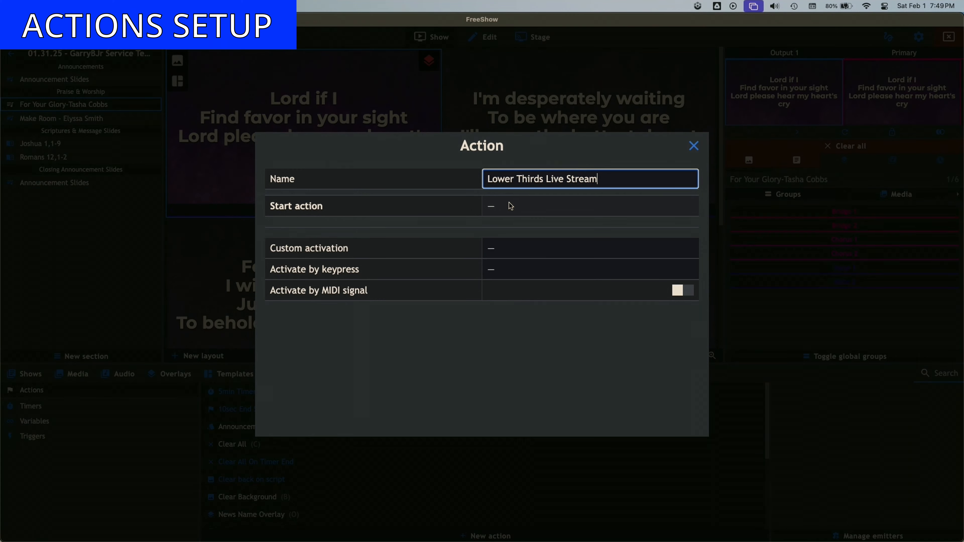
pyautogui.click(495, 209)
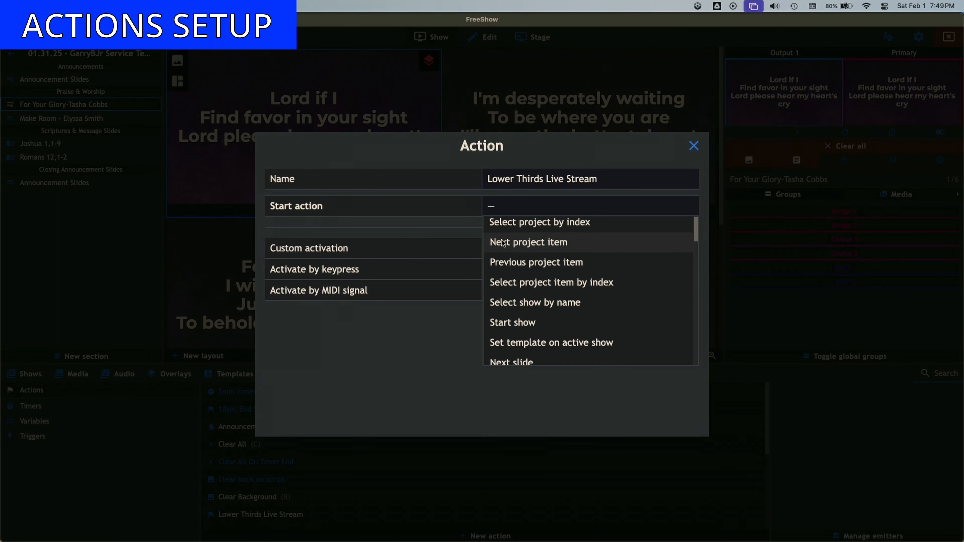
pyautogui.scroll(-10, 501, 243)
pyautogui.scroll(-6, 503, 243)
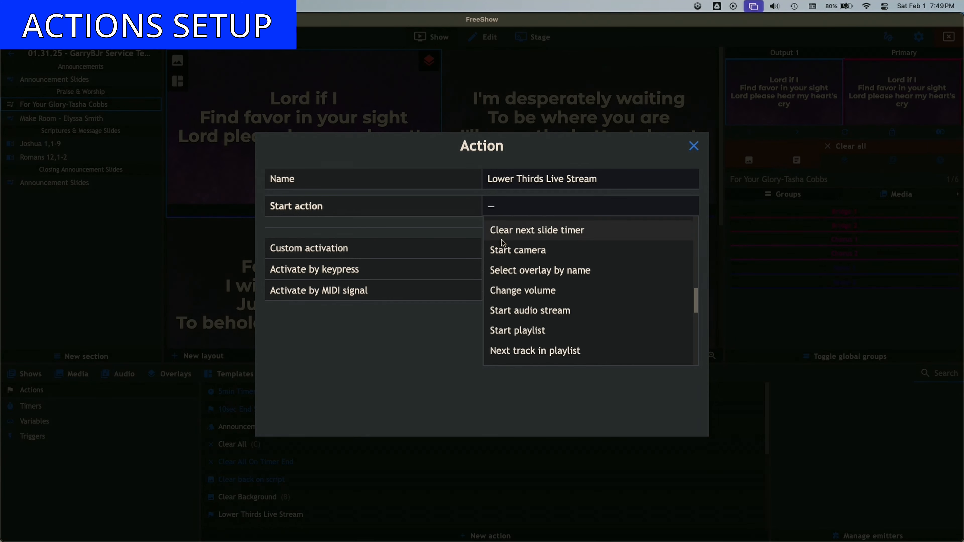
pyautogui.scroll(-6, 502, 243)
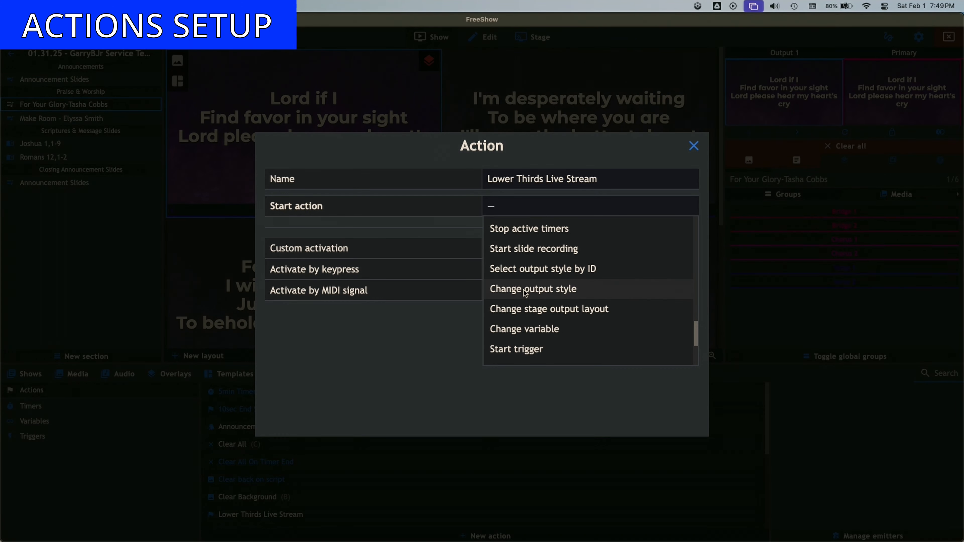
pyautogui.click(525, 292)
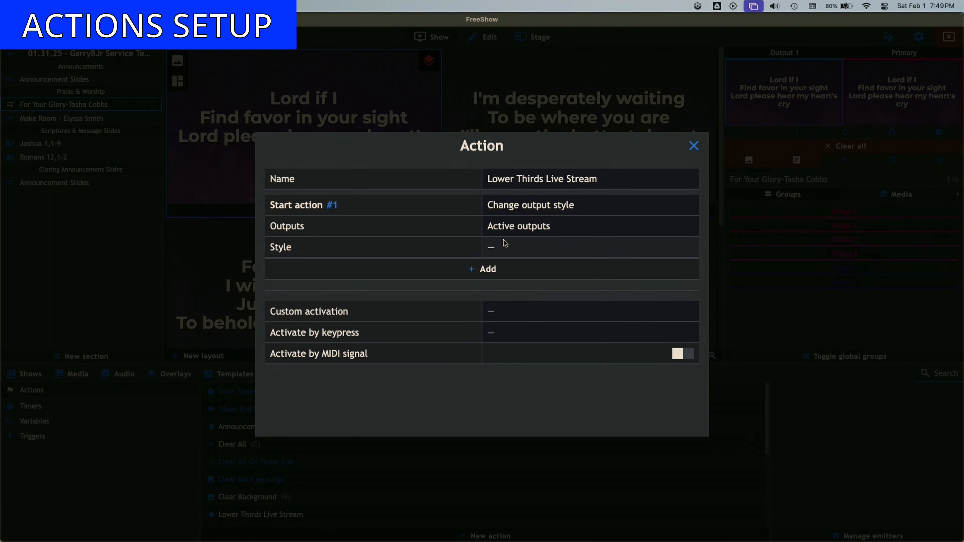
# - Limit the action to specific outputs, set Output 1's style to Stream Scripture 2, and close the dialog
pyautogui.click(522, 227)
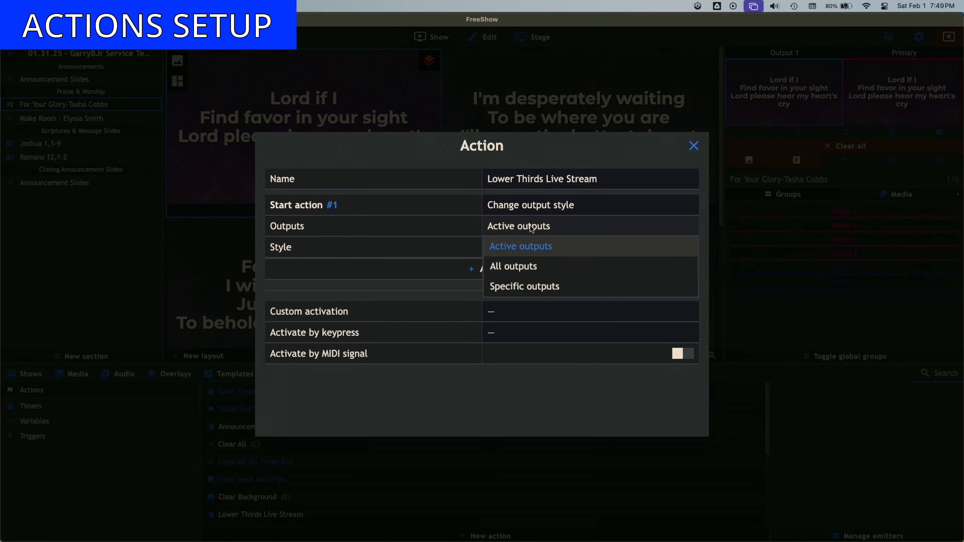
pyautogui.click(517, 290)
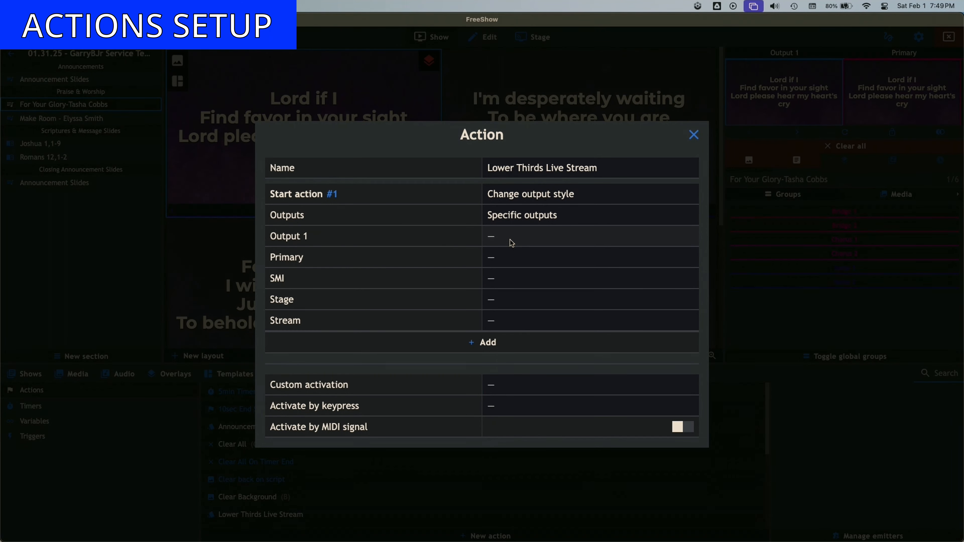
pyautogui.click(502, 242)
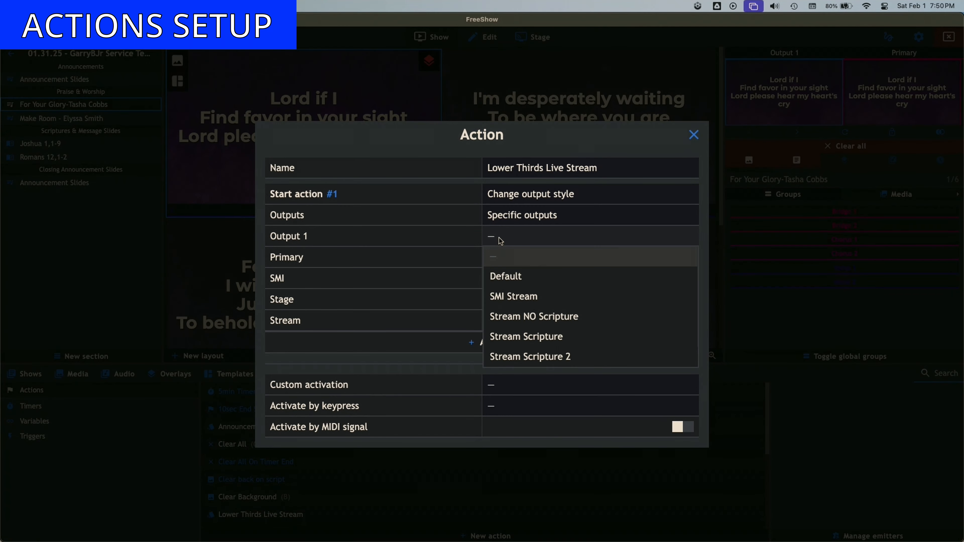
pyautogui.click(546, 357)
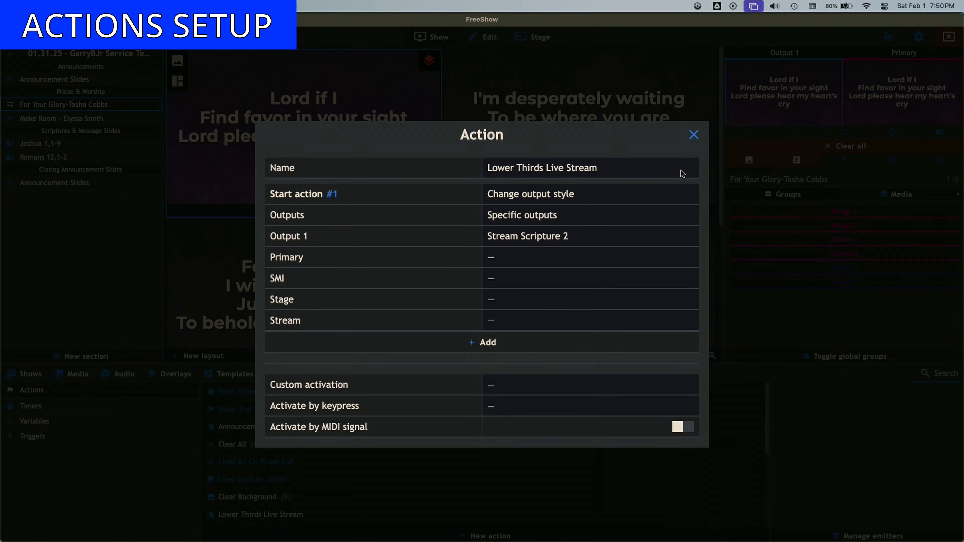
pyautogui.click(694, 135)
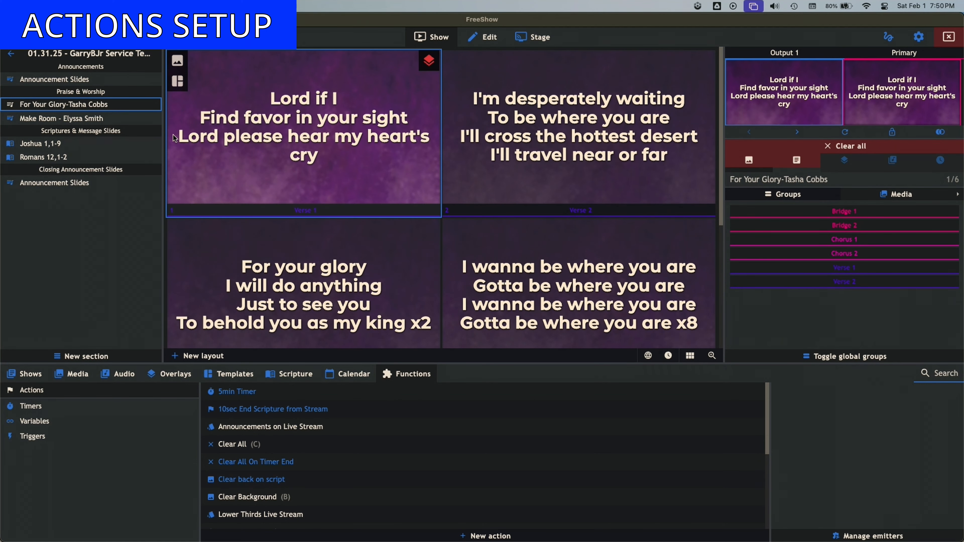
# - Play the first announcement slide and attach the Lower Thirds Live Stream action to For Your Glory-Tasha Cobbs' first slide
pyautogui.click(131, 81)
pyautogui.click(276, 119)
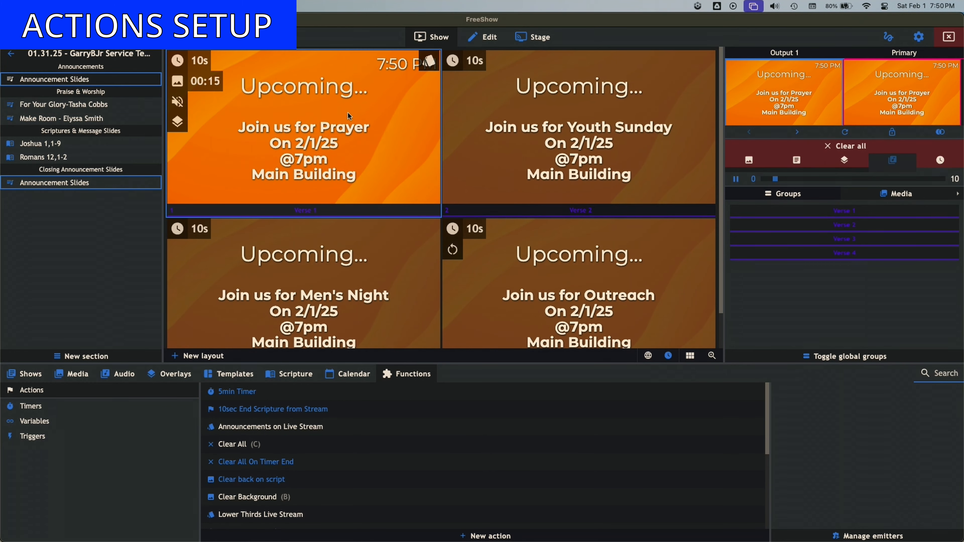
pyautogui.click(100, 108)
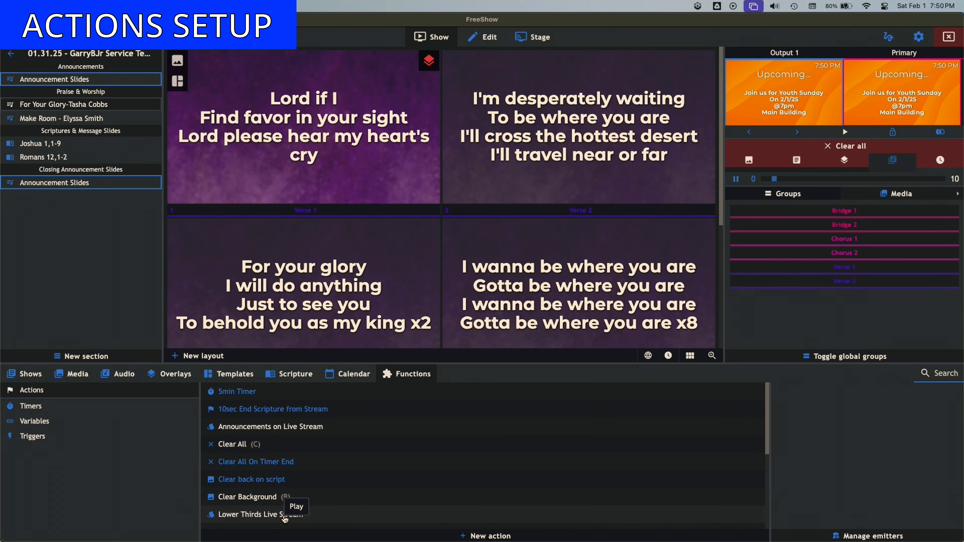
pyautogui.moveTo(284, 519); pyautogui.dragTo(327, 151)
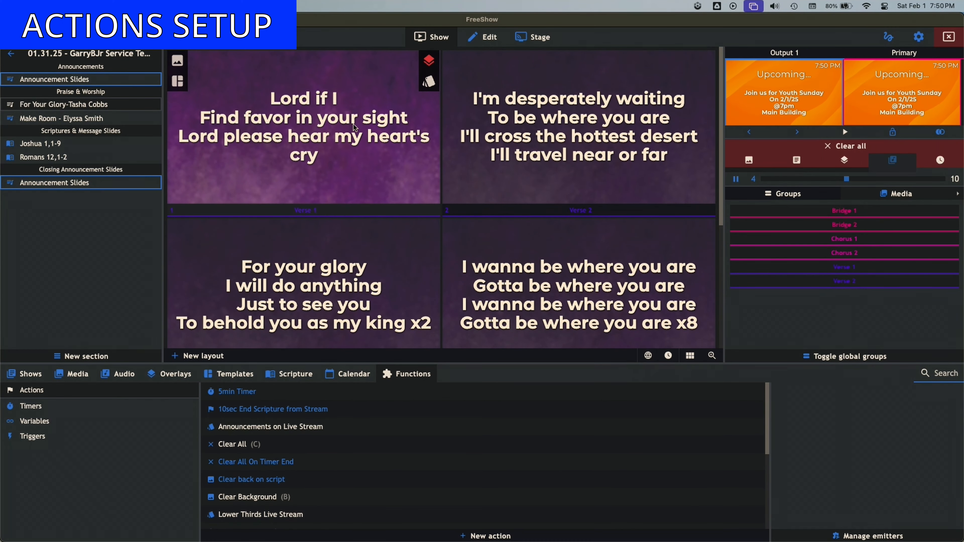
# - Play the first two announcement slides, then the first slide of For Your Glory-Tasha Cobbs to trigger the lower-thirds style
pyautogui.click(148, 84)
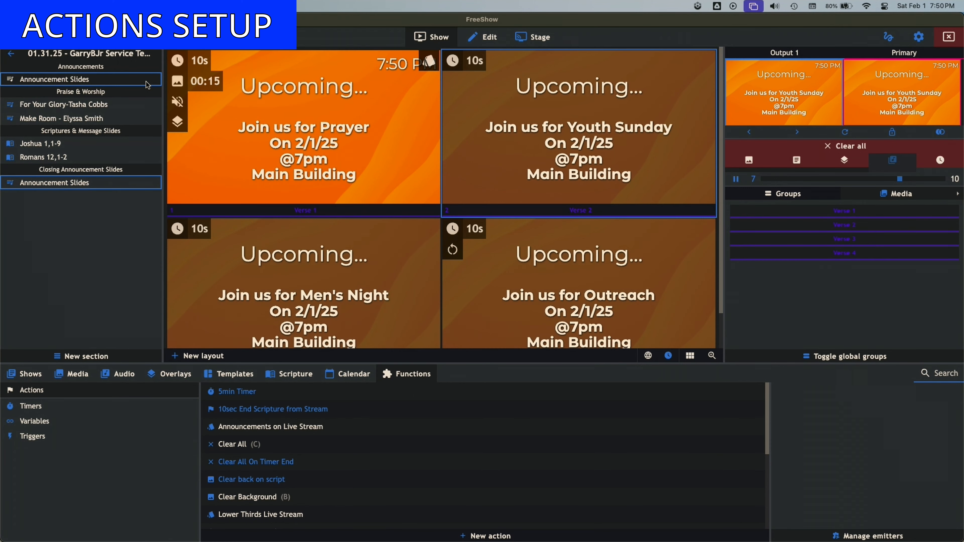
pyautogui.click(330, 107)
pyautogui.click(508, 130)
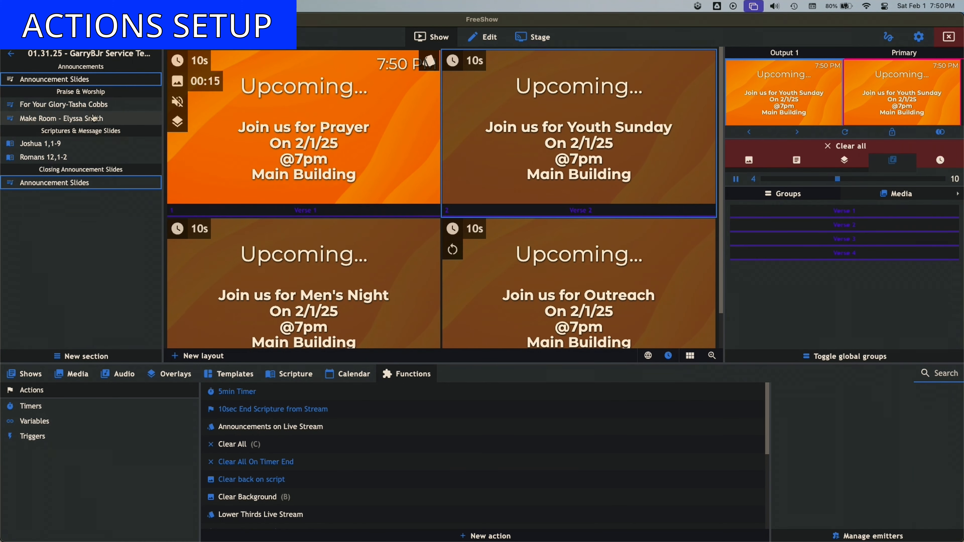
pyautogui.click(78, 104)
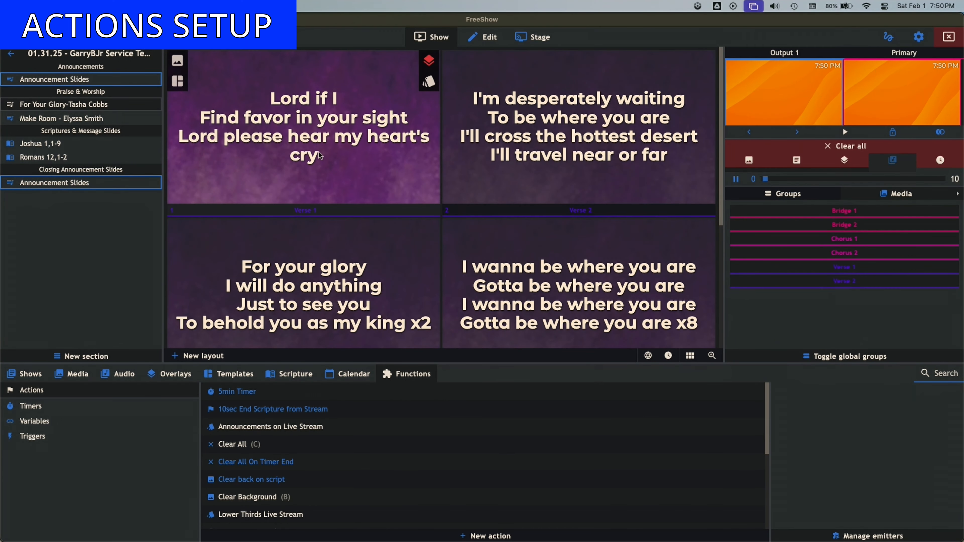
pyautogui.click(350, 137)
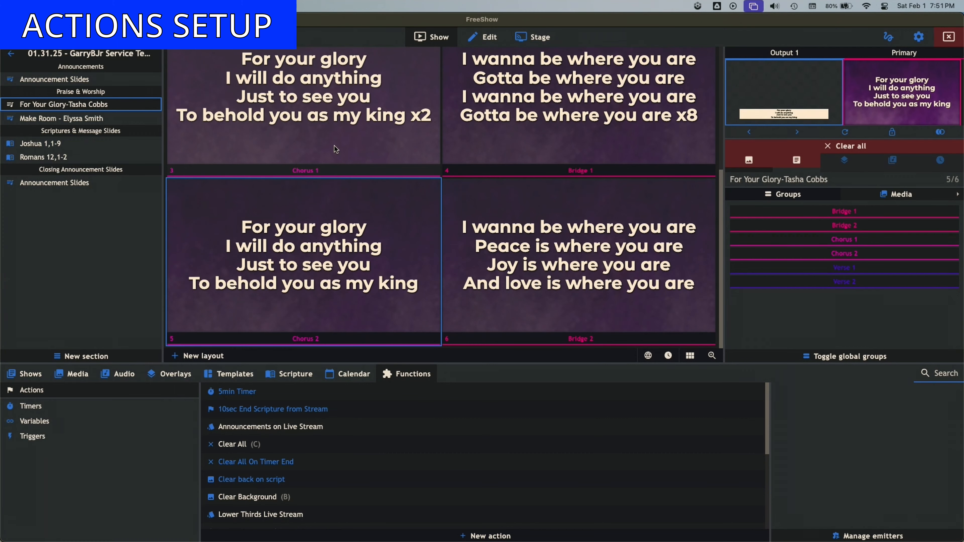
# - Present the first two slides of Make Room - Elyssa Smith
pyautogui.click(94, 118)
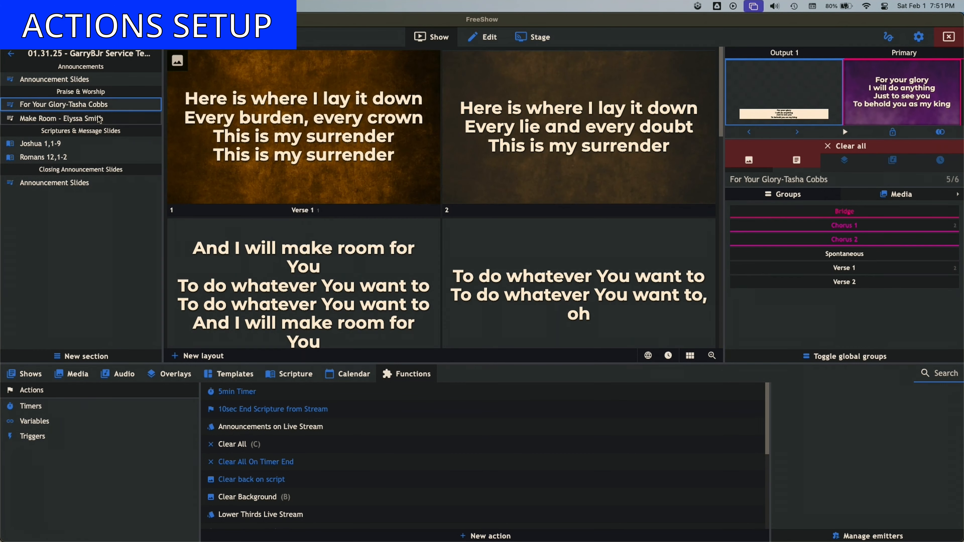
pyautogui.click(280, 140)
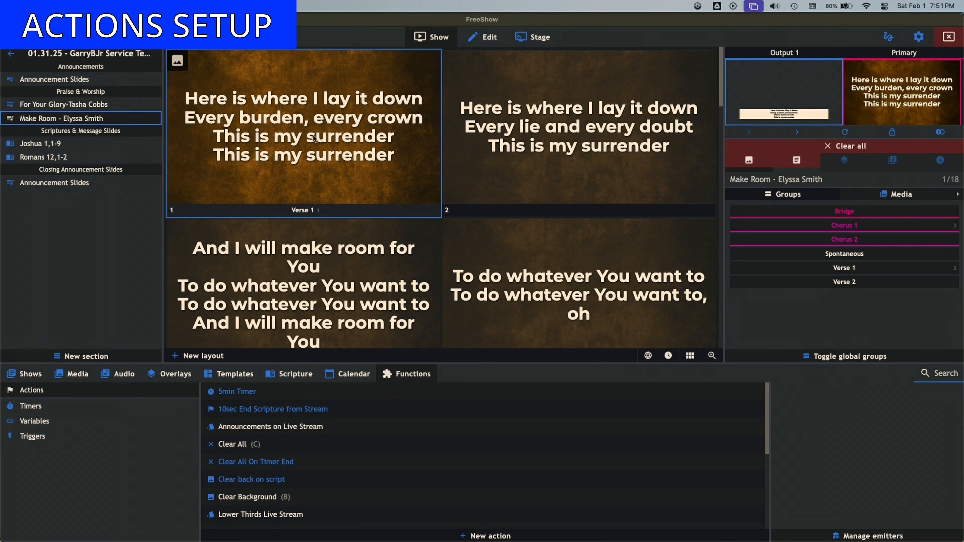
pyautogui.press('Right')
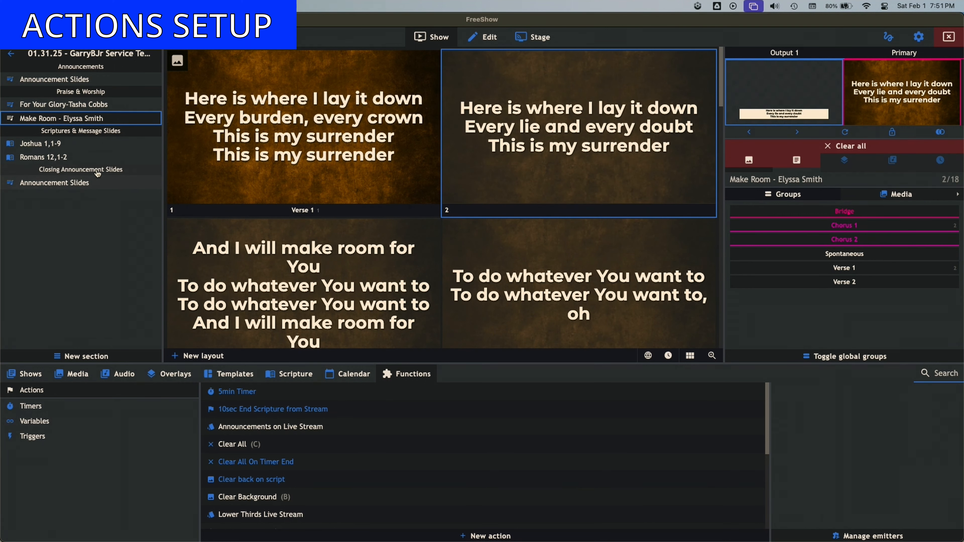
# - Open the closing Announcement Slides and attach the Clear All action to its first slide
pyautogui.click(78, 183)
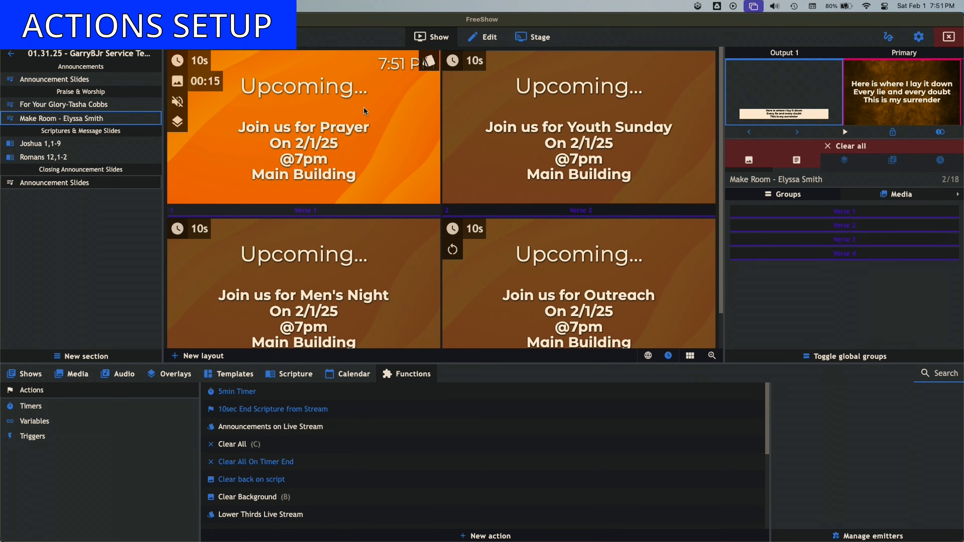
pyautogui.click(427, 61)
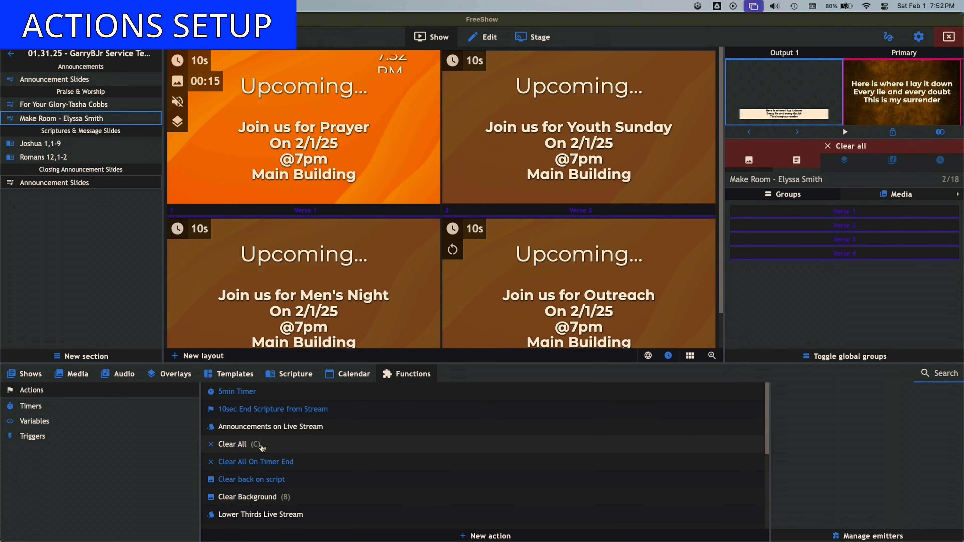
pyautogui.moveTo(266, 433); pyautogui.dragTo(372, 126)
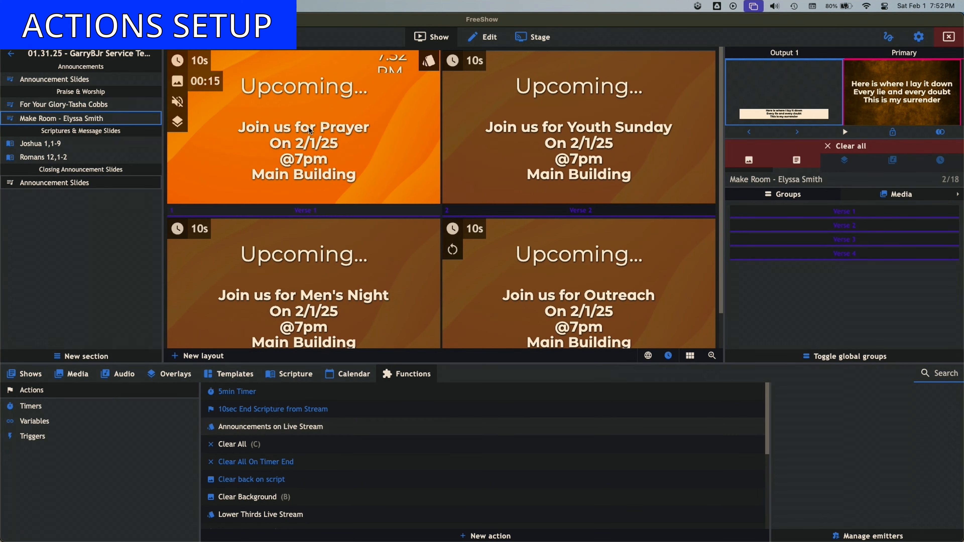
# - Open Joshua 1,1-9 and present its first verse
pyautogui.click(88, 148)
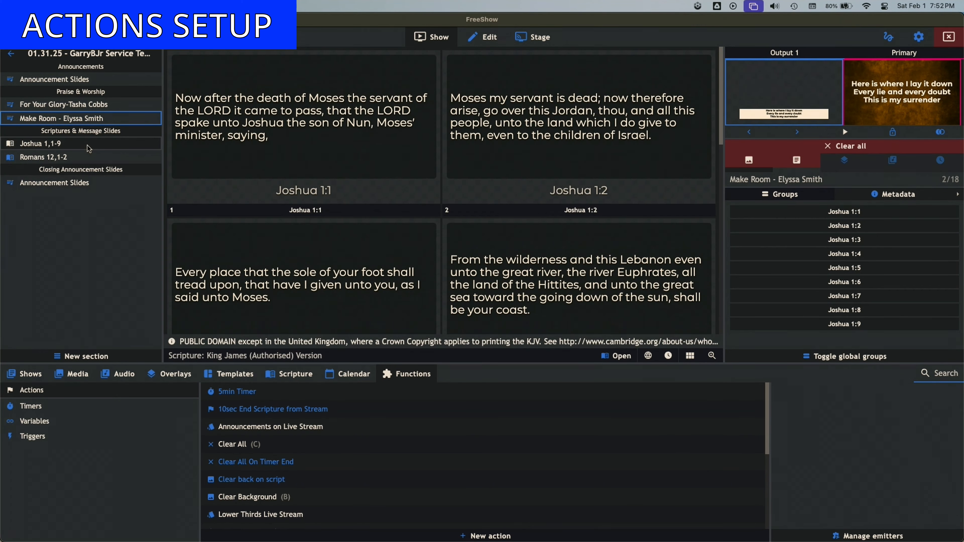
pyautogui.click(290, 115)
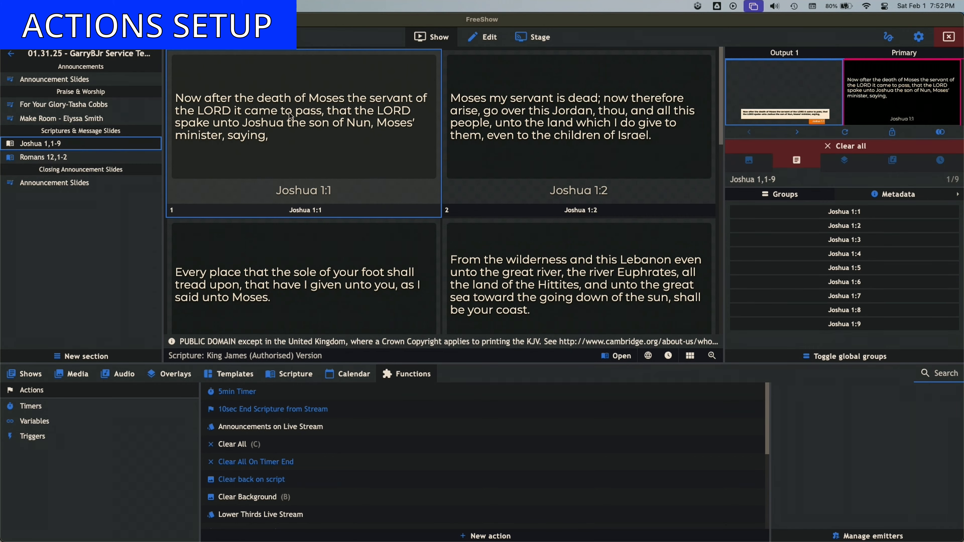